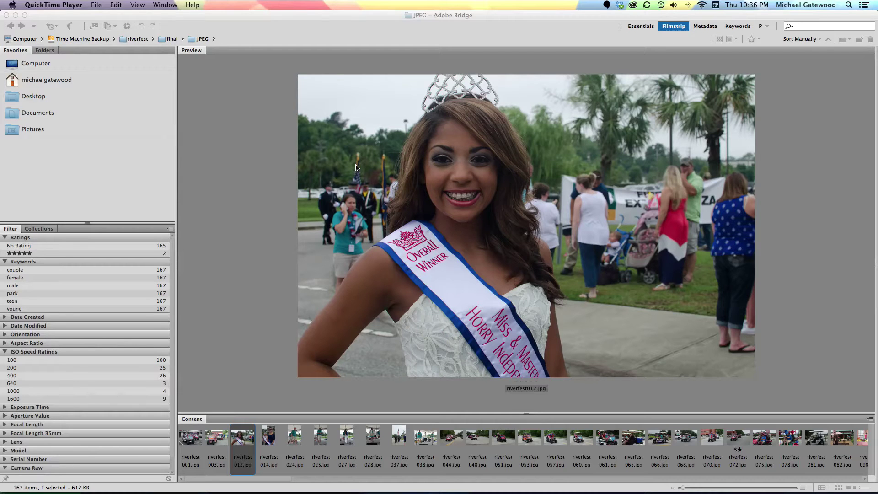
Switch from Bridge to Photoshop, where riverfest012.jpg is open on a single Background layer.
{"action": "key", "text": "cmd+Tab"}
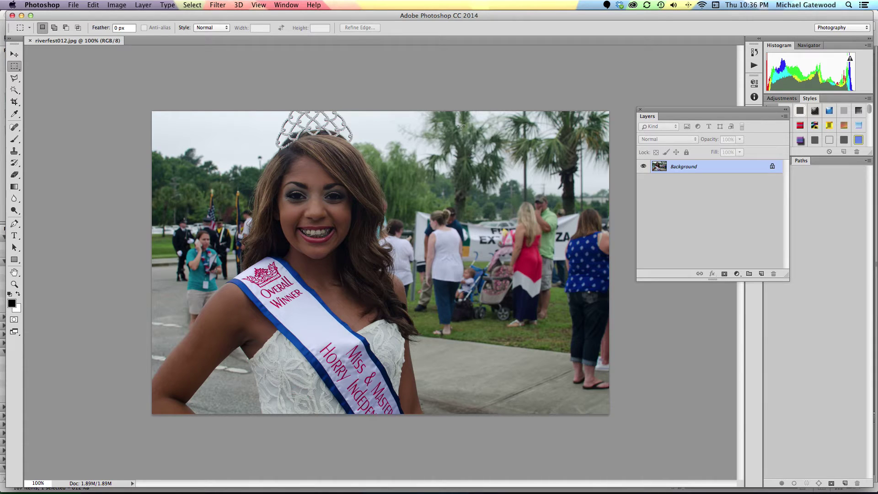
Unlock the Background photo layer and rename it 'girl'.
{"action": "left_click", "coordinate": [772, 167]}
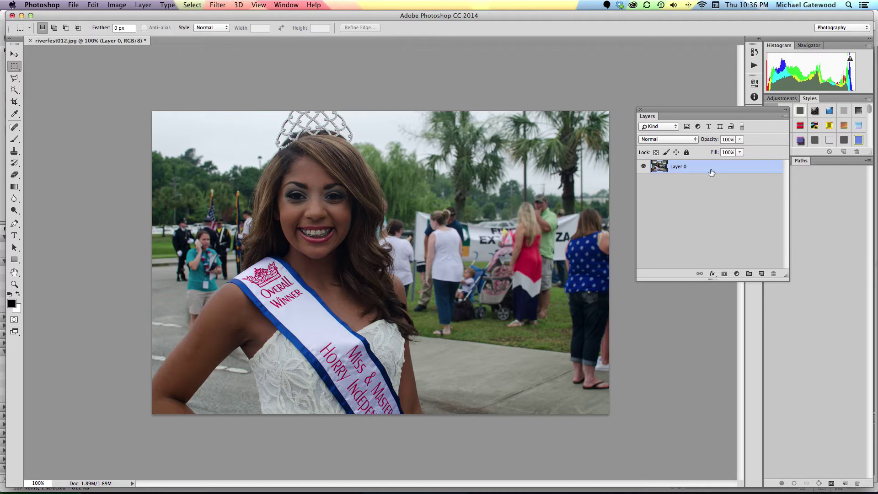
{"action": "double_click", "coordinate": [678, 168]}
{"action": "type", "text": "girl"}
{"action": "key", "text": "Return"}
Add a new empty layer above girl and name it 'white'.
{"action": "left_click", "coordinate": [761, 274]}
{"action": "double_click", "coordinate": [678, 167]}
{"action": "type", "text": "white"}
{"action": "left_click", "coordinate": [658, 169]}
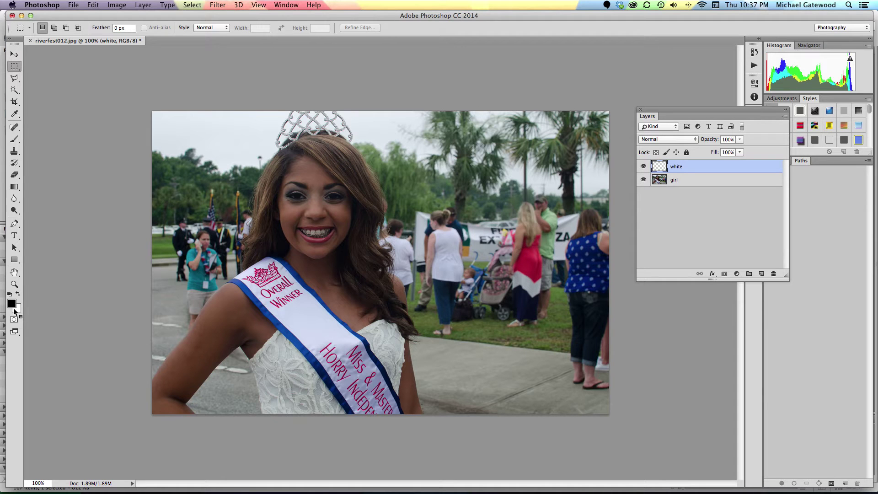
Fill the white layer with the background colour (white) via Edit > Fill.
{"action": "left_click", "coordinate": [92, 6]}
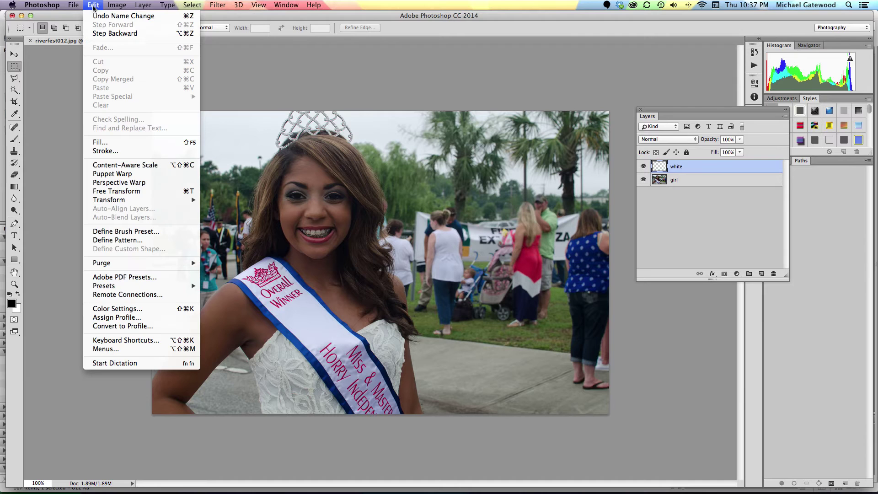
{"action": "left_click", "coordinate": [100, 145]}
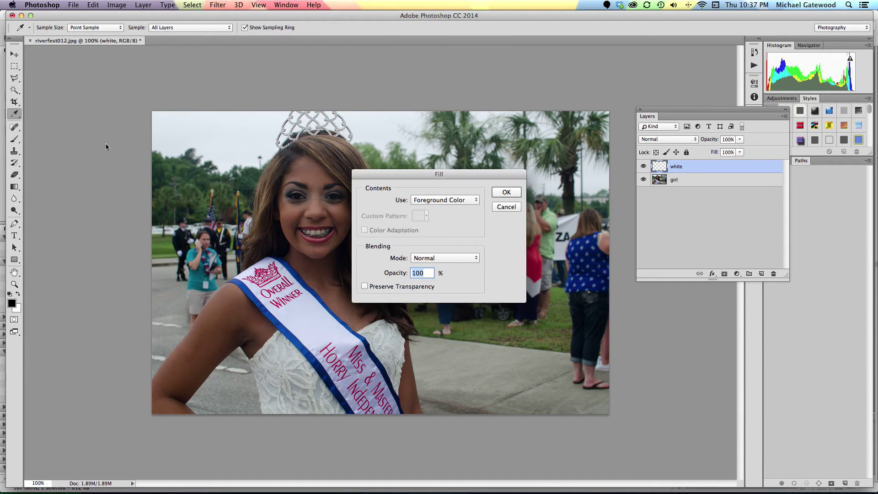
{"action": "left_click", "coordinate": [475, 204]}
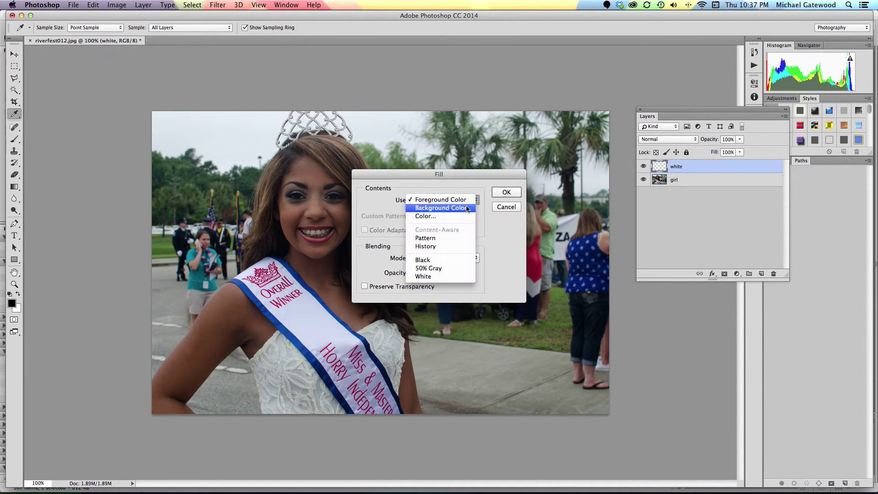
{"action": "left_click", "coordinate": [442, 208]}
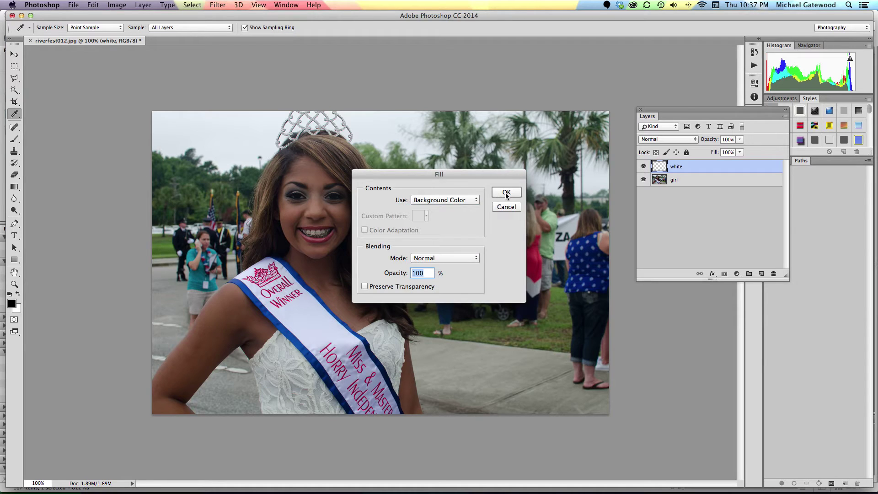
{"action": "left_click", "coordinate": [501, 194]}
Move the white layer below girl and make girl the active layer.
{"action": "key", "text": "m"}
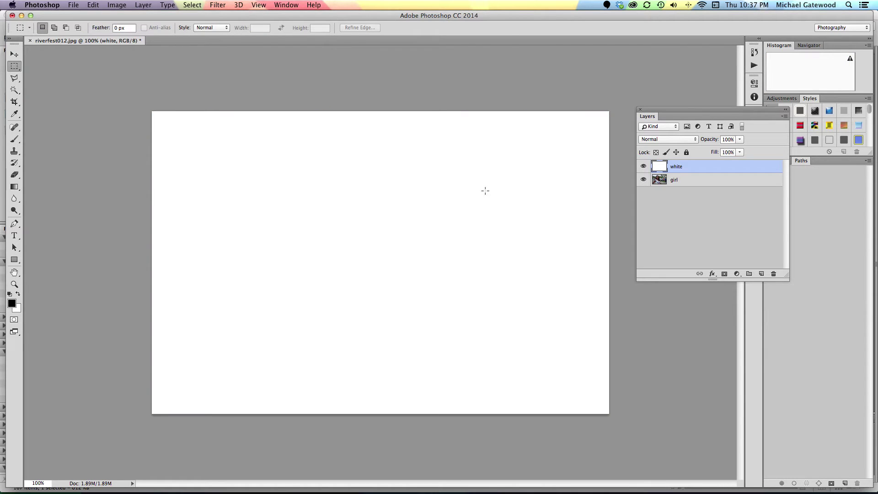
{"action": "left_click_drag", "start_coordinate": [695, 172], "coordinate": [693, 186]}
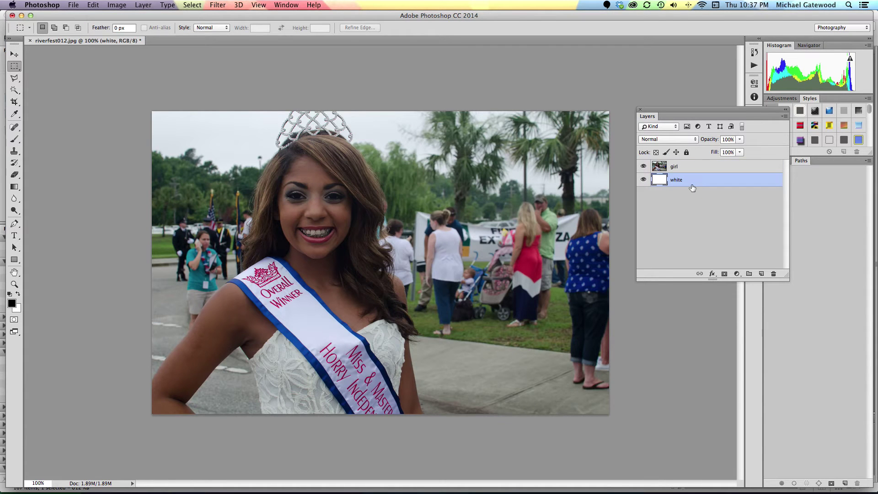
{"action": "left_click", "coordinate": [692, 167]}
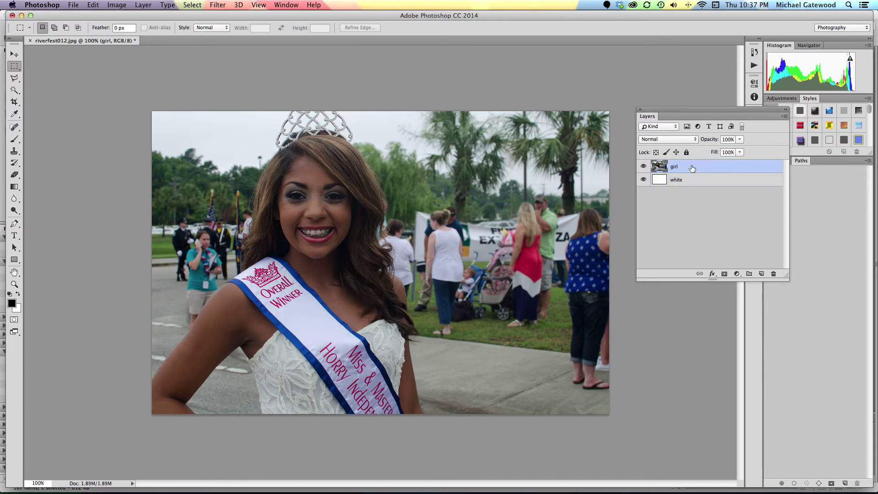
Add a white layer mask to girl, pick the Gradient tool, then switch to Bridge.
{"action": "left_click", "coordinate": [724, 274]}
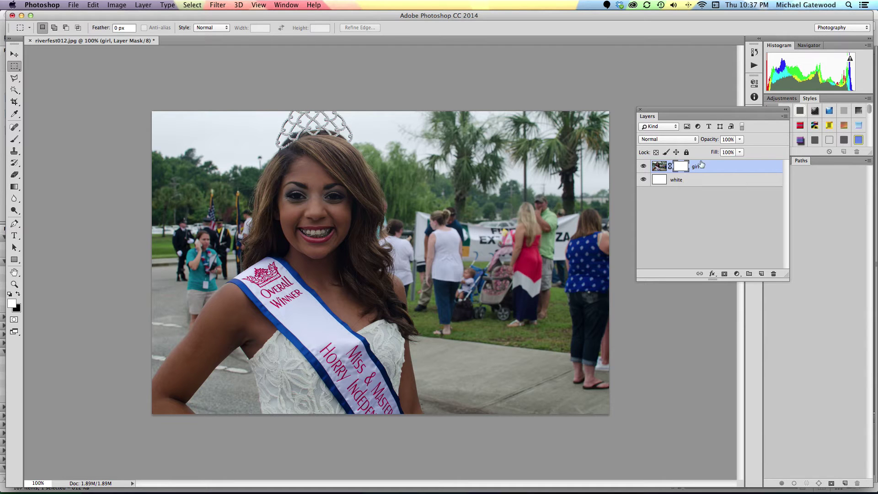
{"action": "left_click", "coordinate": [15, 188]}
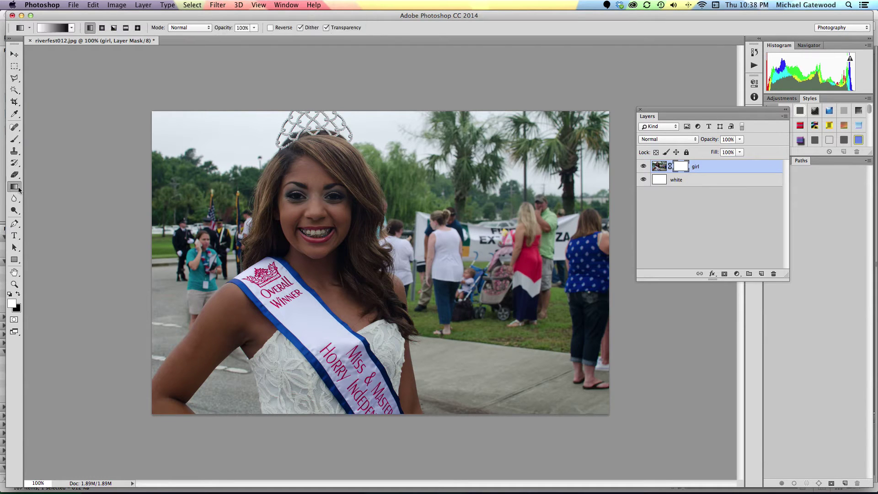
{"action": "left_click", "coordinate": [71, 28]}
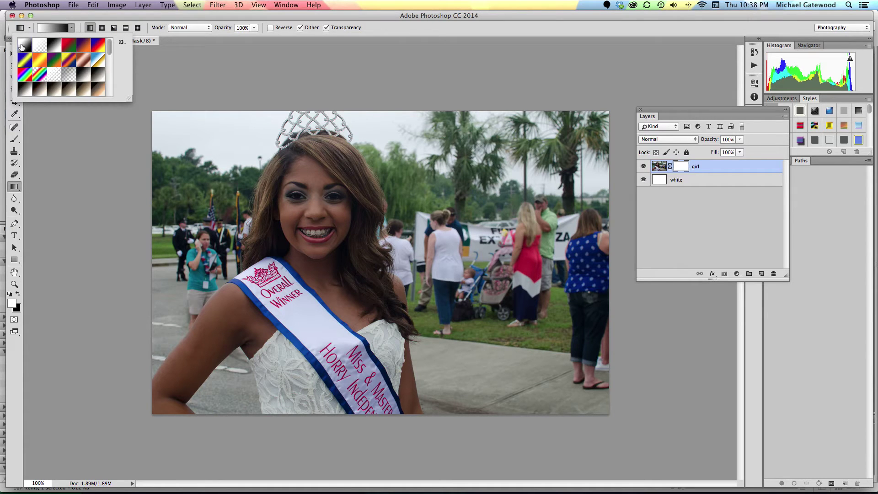
{"action": "left_click", "coordinate": [190, 43]}
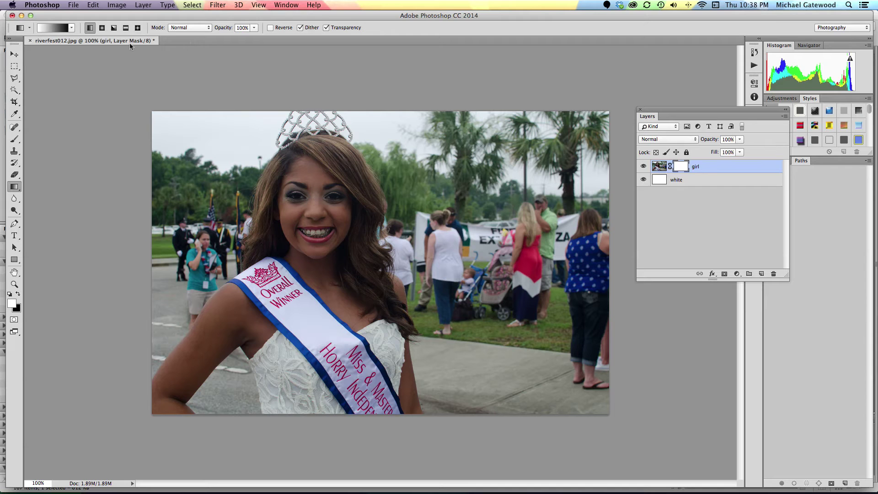
{"action": "key", "text": "super+h"}
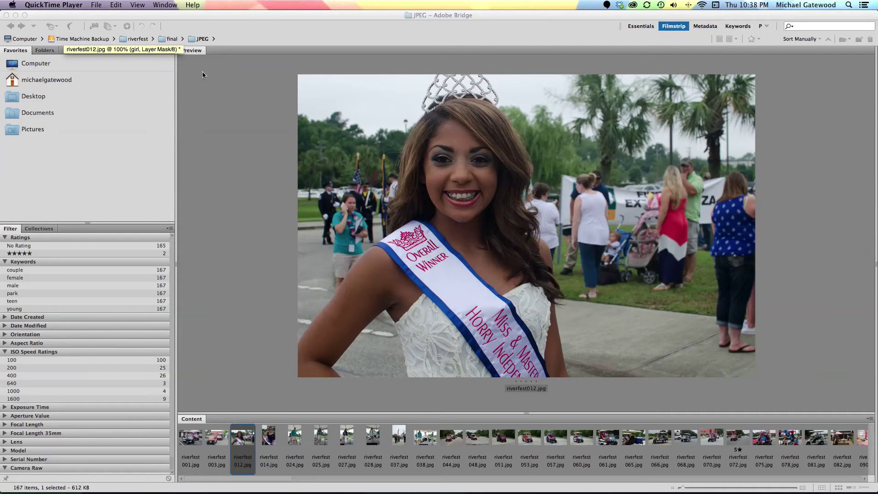
Switch from Bridge back to Photoshop with Cmd+Tab.
{"action": "key", "text": "super+Tab"}
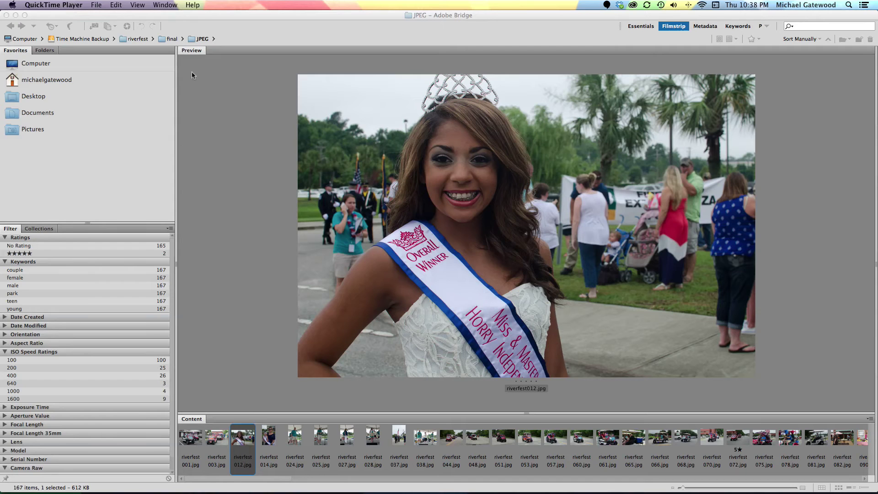
{"action": "key", "text": "super+Tab"}
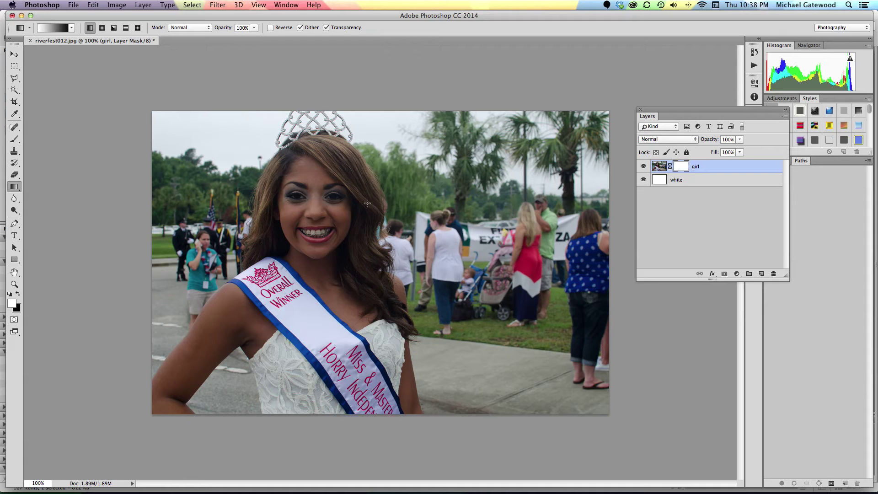
Drag a horizontal gradient on girl's mask to fade the photo's right side into white, then select the white layer.
{"action": "left_click_drag", "start_coordinate": [367, 203], "coordinate": [423, 203]}
{"action": "left_click_drag", "start_coordinate": [423, 203], "coordinate": [423, 203]}
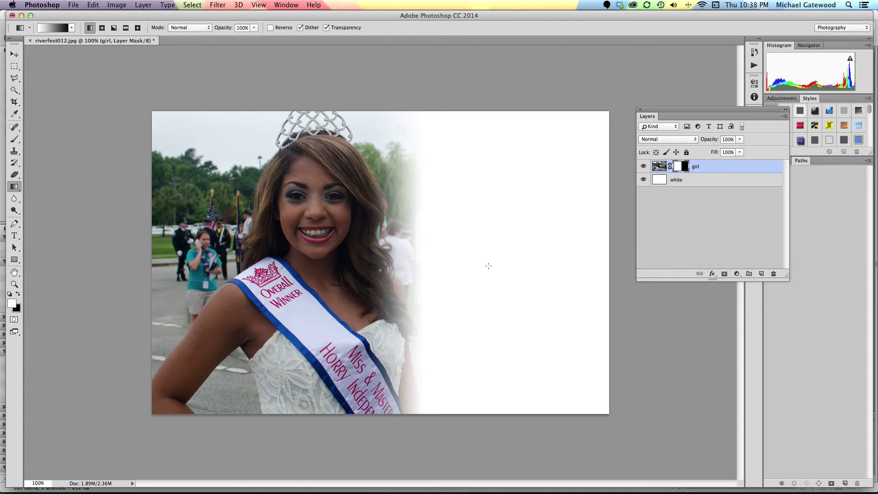
{"action": "left_click", "coordinate": [658, 181]}
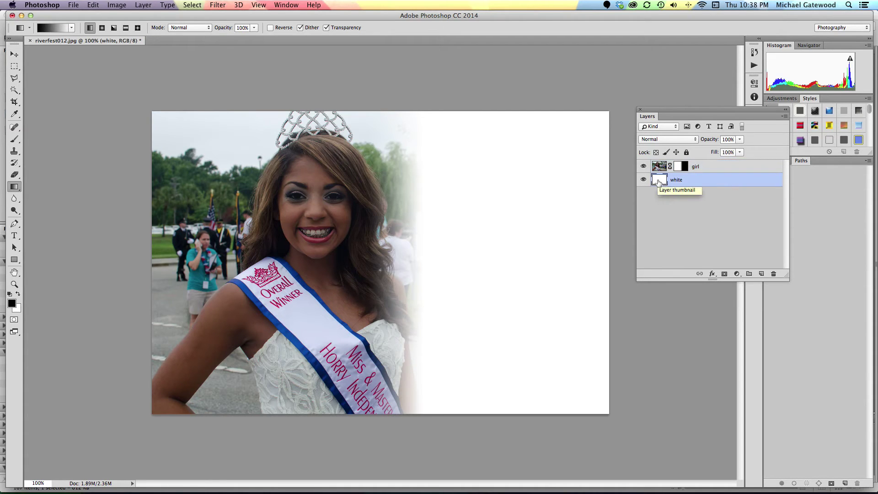
{"action": "left_click", "coordinate": [93, 5]}
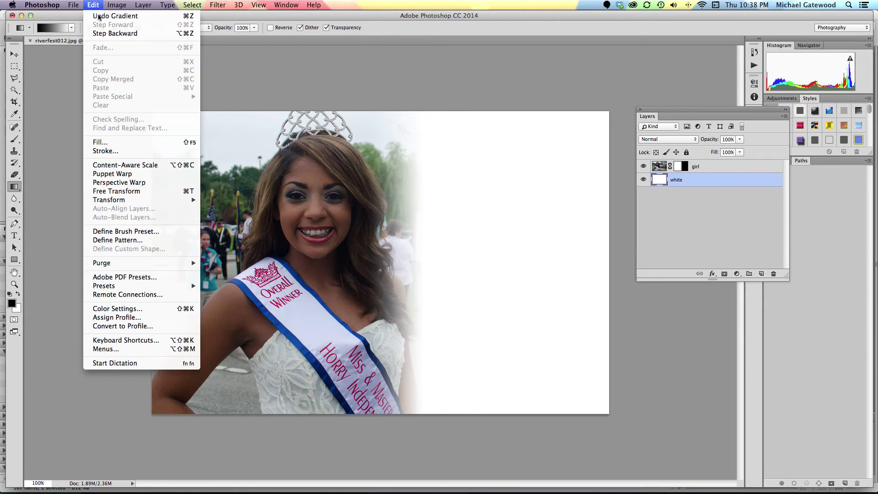
{"action": "left_click", "coordinate": [101, 142]}
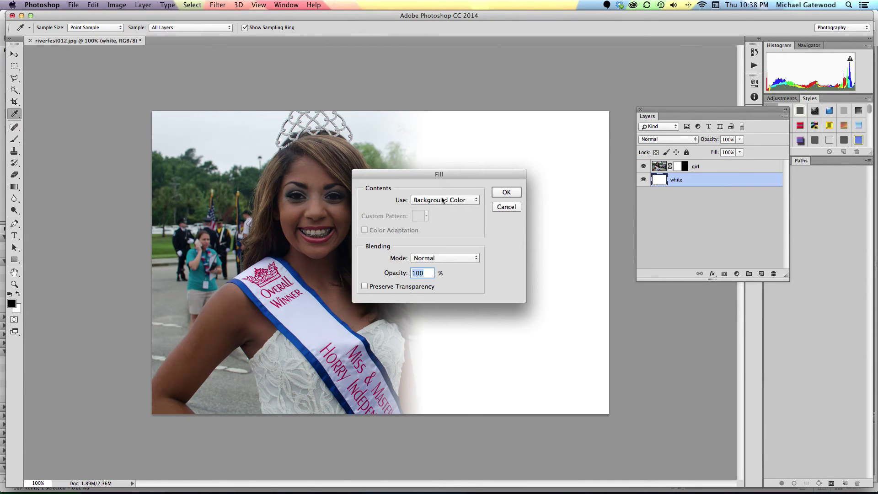
{"action": "left_click", "coordinate": [442, 200]}
{"action": "left_click", "coordinate": [438, 192]}
{"action": "left_click", "coordinate": [508, 191]}
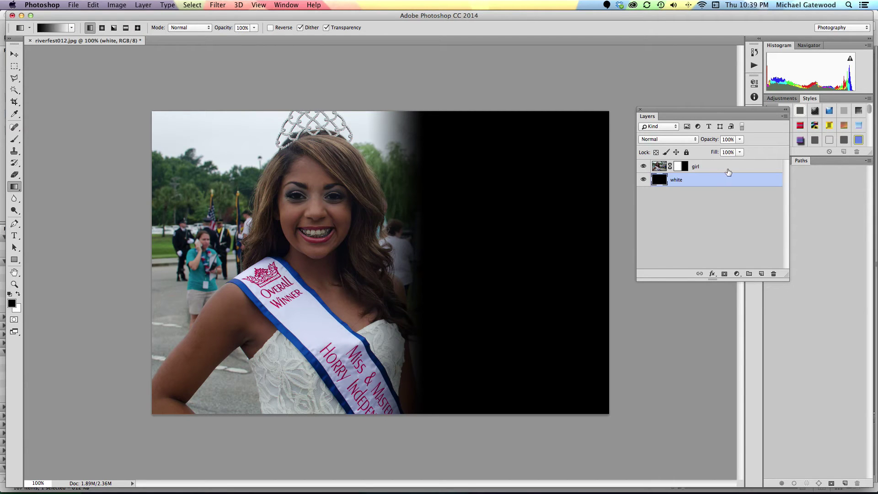
{"action": "left_click", "coordinate": [96, 5]}
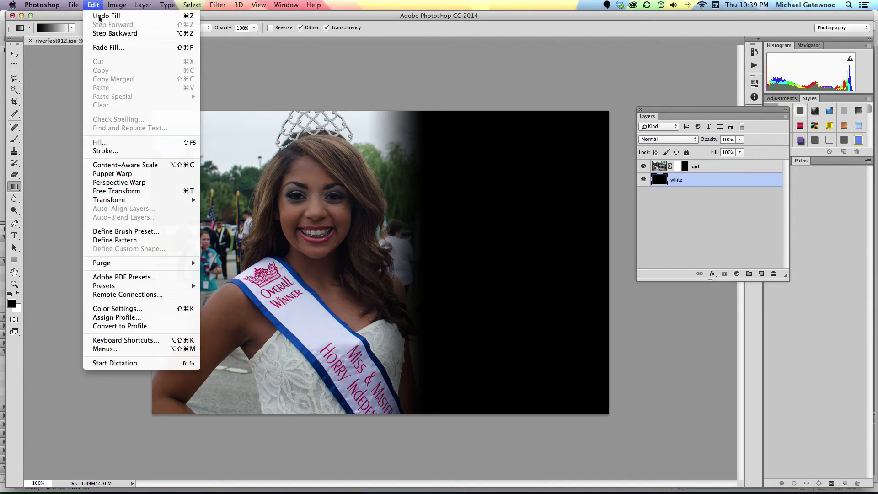
{"action": "left_click", "coordinate": [99, 17]}
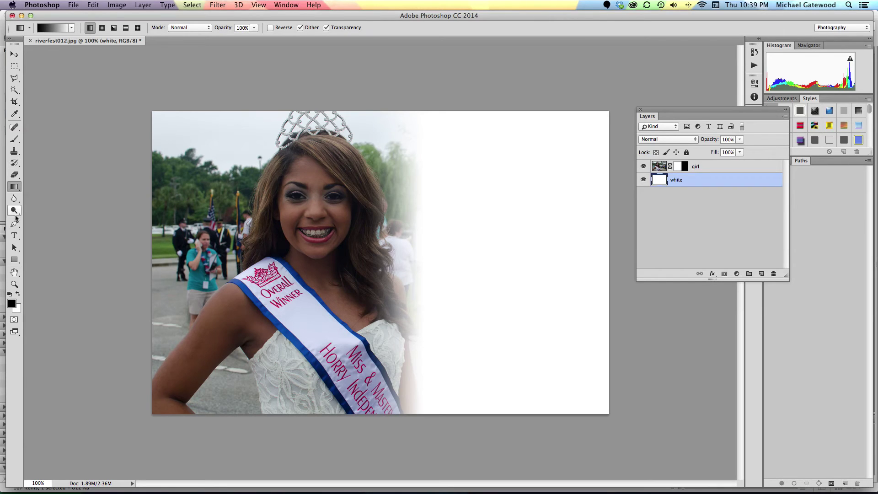
{"action": "left_click", "coordinate": [14, 235]}
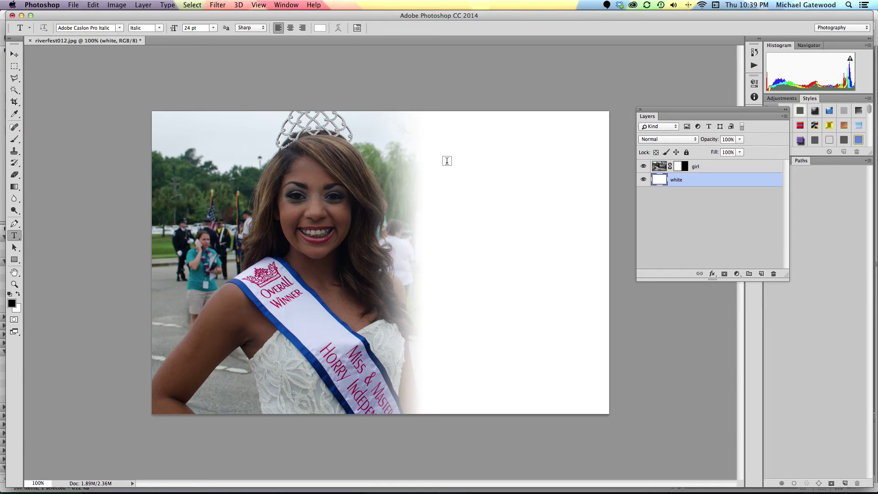
Draw a paragraph text box on the right, fill it with Lorem Ipsum, and select all the text.
{"action": "left_click_drag", "start_coordinate": [446, 156], "coordinate": [574, 363]}
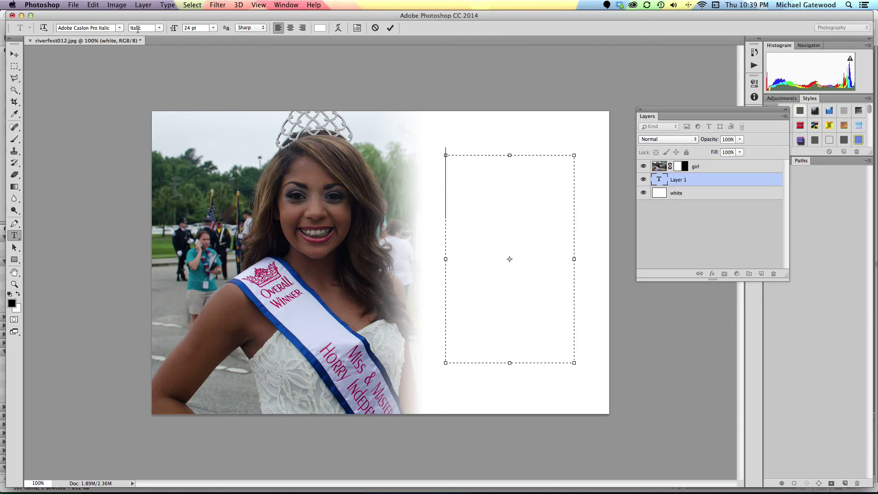
{"action": "left_click", "coordinate": [166, 5]}
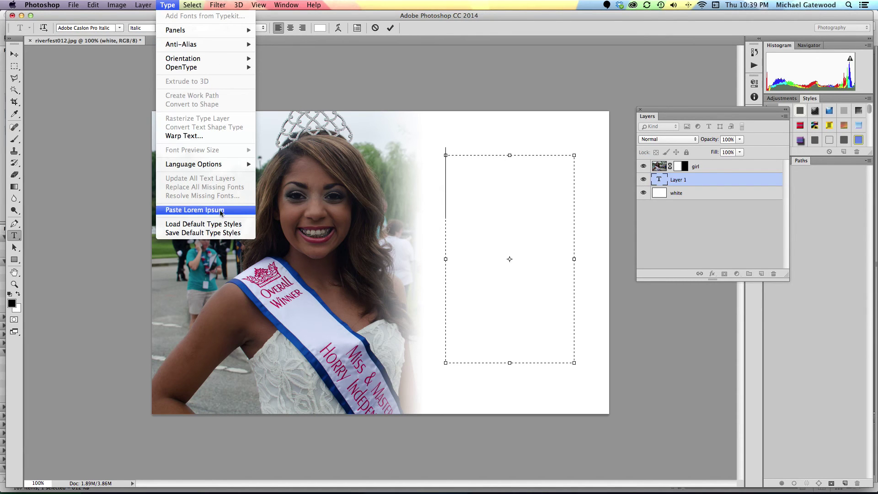
{"action": "left_click", "coordinate": [194, 210]}
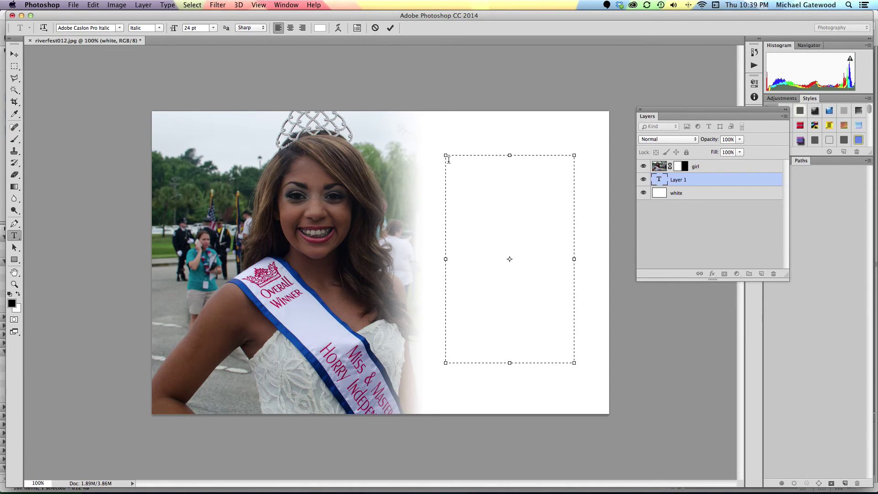
{"action": "left_click", "coordinate": [522, 176]}
{"action": "left_click_drag", "start_coordinate": [578, 270], "coordinate": [615, 363]}
{"action": "key", "text": "super"}
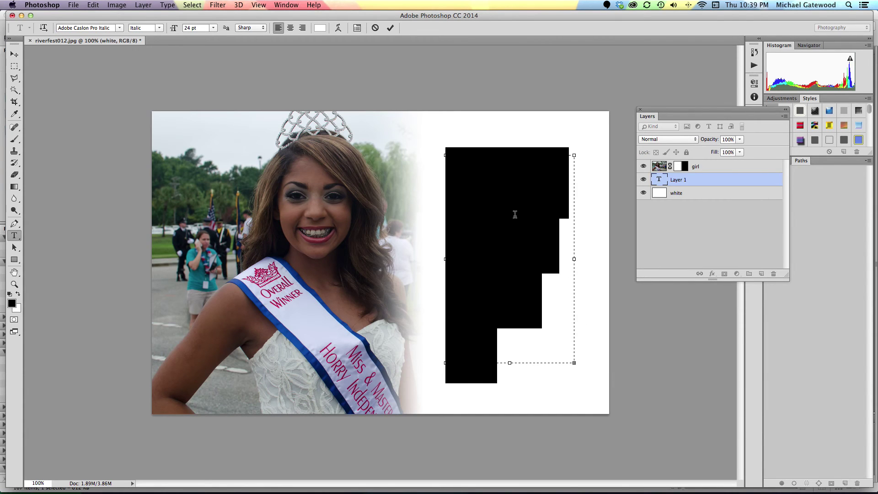
Make the placeholder text black, 14 pt and centre-aligned, then commit it.
{"action": "left_click", "coordinate": [320, 28]}
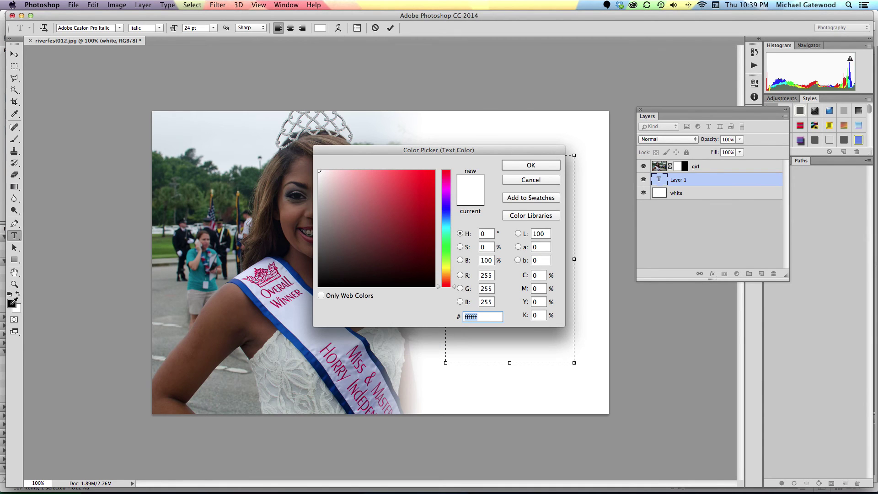
{"action": "left_click", "coordinate": [12, 303]}
{"action": "left_click", "coordinate": [514, 164]}
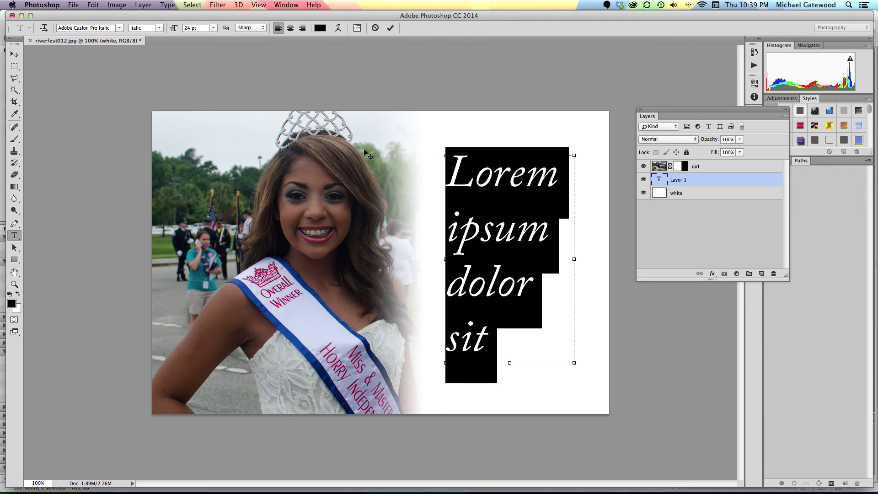
{"action": "left_click", "coordinate": [214, 28]}
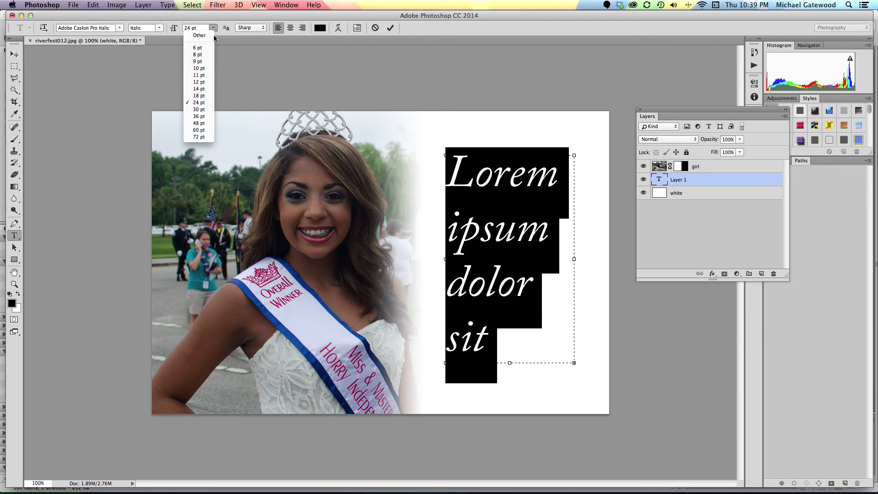
{"action": "left_click", "coordinate": [201, 96]}
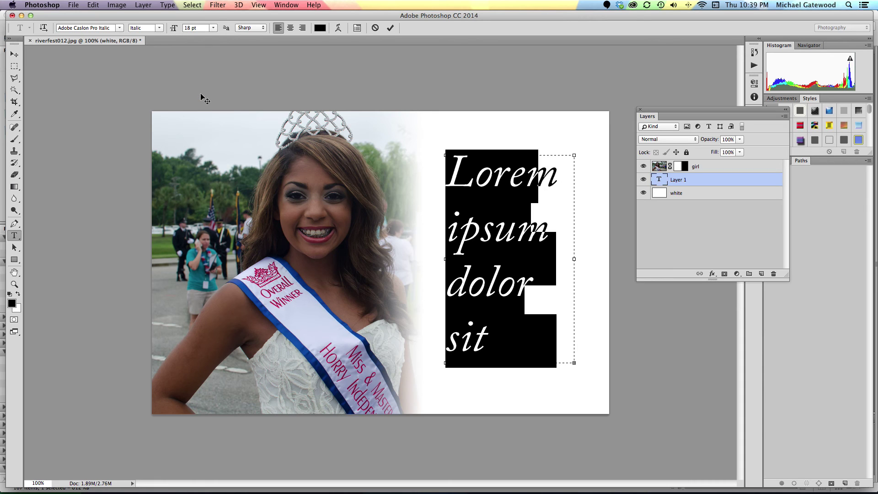
{"action": "left_click", "coordinate": [213, 29]}
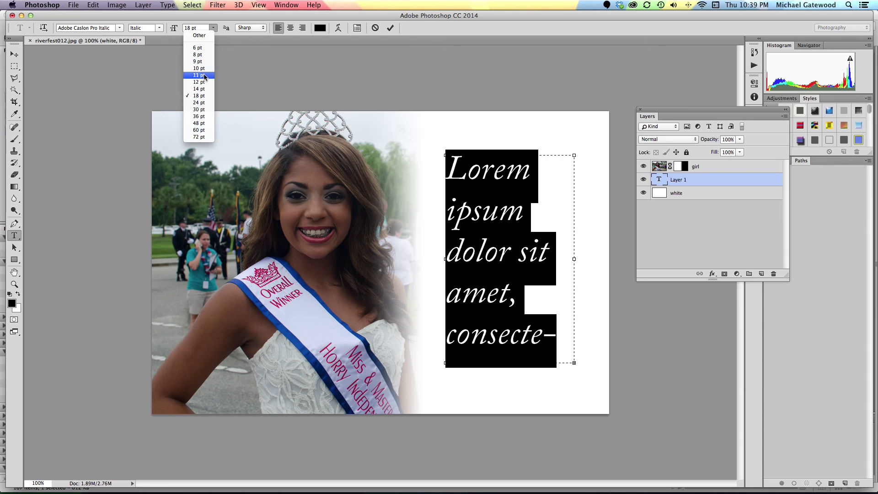
{"action": "left_click", "coordinate": [204, 88]}
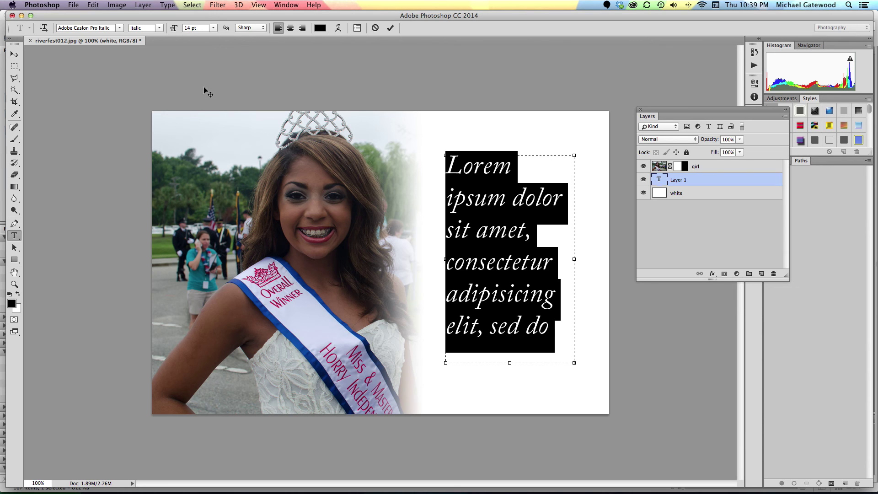
{"action": "left_click", "coordinate": [290, 29]}
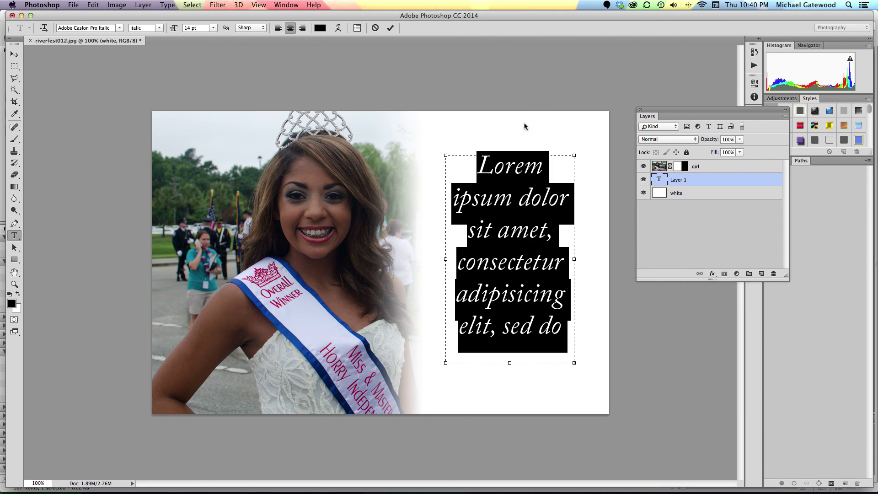
{"action": "left_click", "coordinate": [14, 54]}
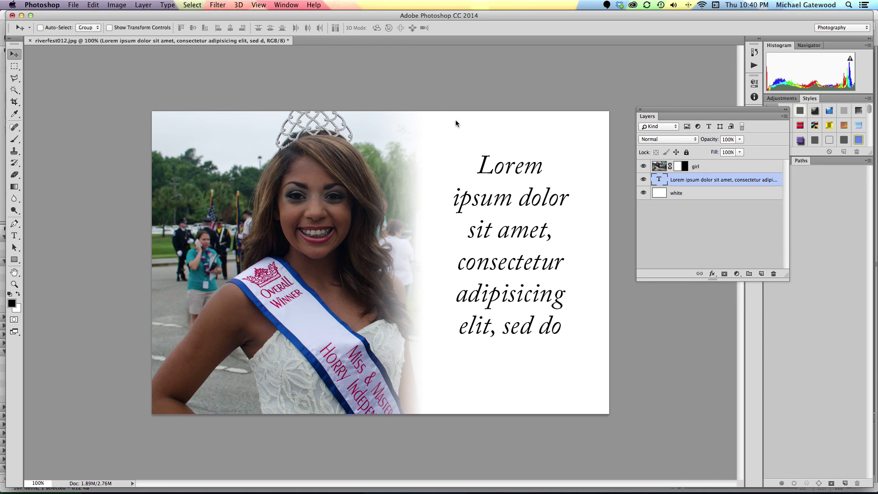
Nudge the text block slightly lower, then target girl's layer mask.
{"action": "left_click_drag", "start_coordinate": [530, 201], "coordinate": [533, 216]}
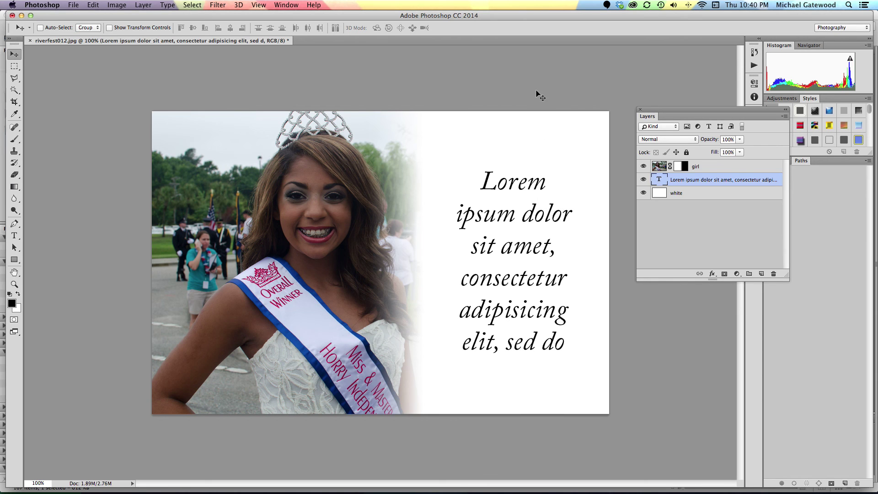
{"action": "left_click", "coordinate": [683, 167]}
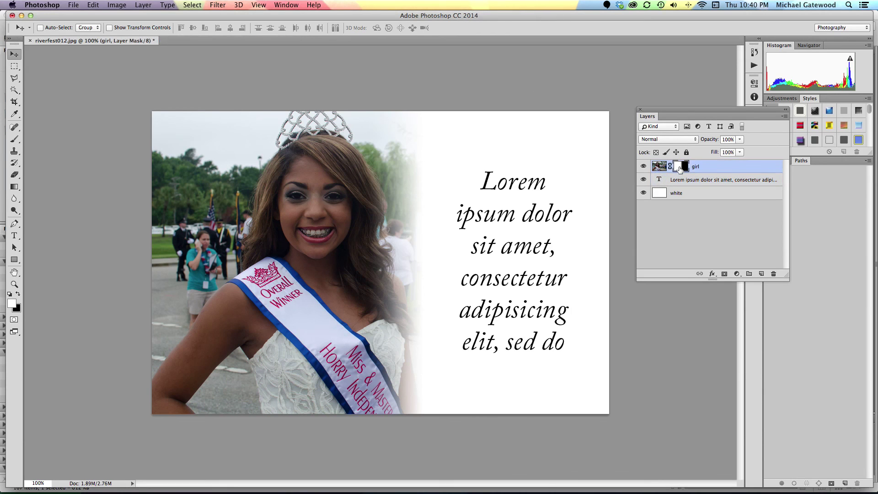